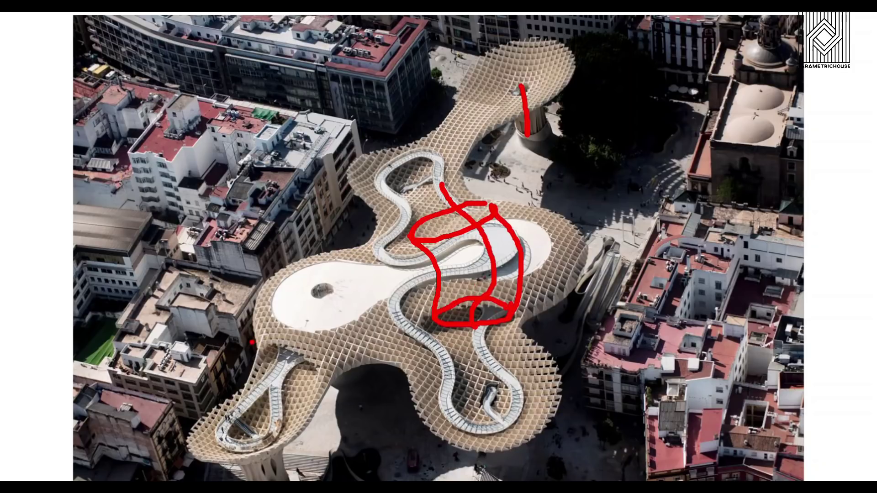
mouse_move(281, 350)
mouse_down()
mouse_move(302, 376)
mouse_move(256, 354)
mouse_up()
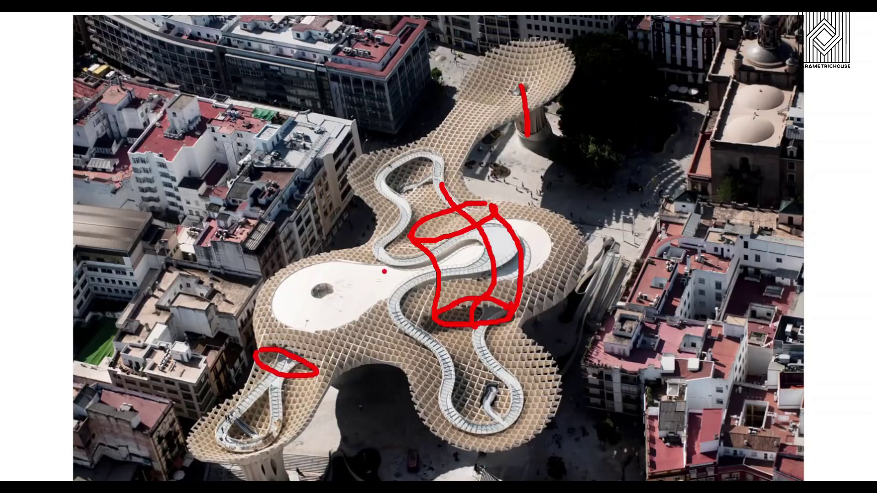
mouse_move(378, 246)
mouse_down()
mouse_move(402, 262)
mouse_move(368, 246)
mouse_move(274, 322)
mouse_move(260, 350)
mouse_up()
drag(317, 371, 402, 276)
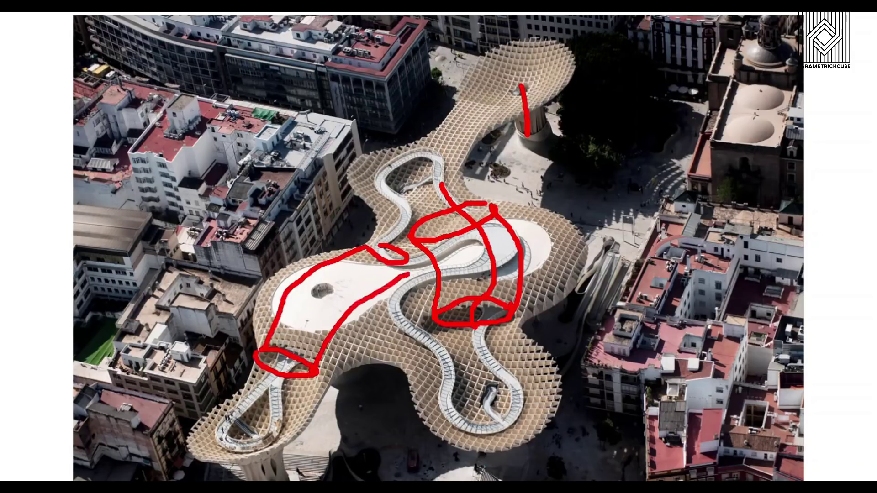
key(Escape)
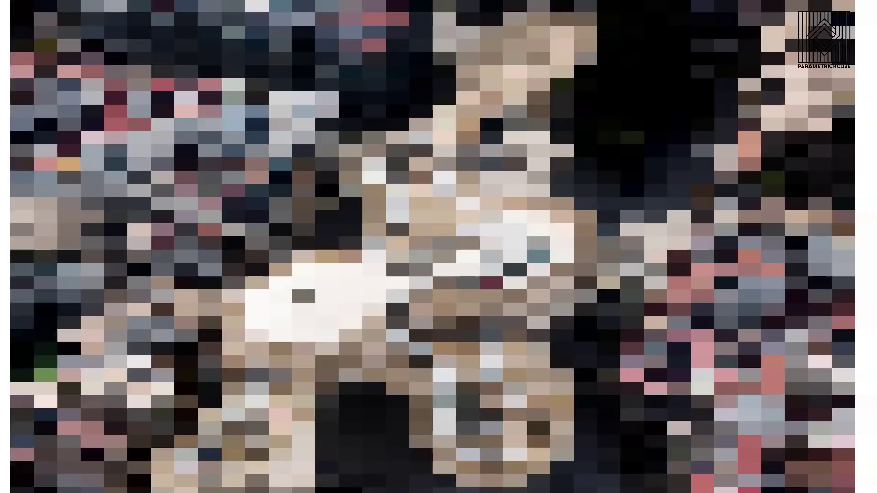
- Scale the sphere down vertically into a flattened ellipsoid
scroll(413, 276, up, 5)
right_drag(354, 204, 370, 257)
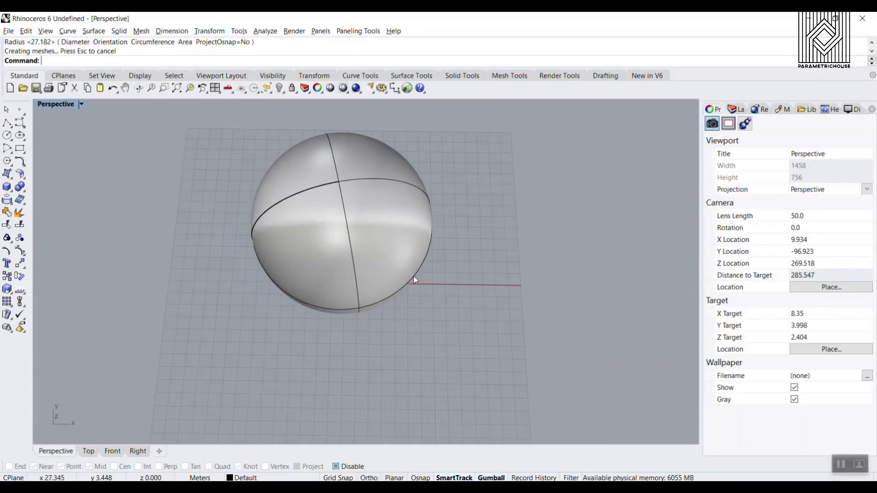
click(370, 256)
drag(346, 327, 347, 292)
click(544, 250)
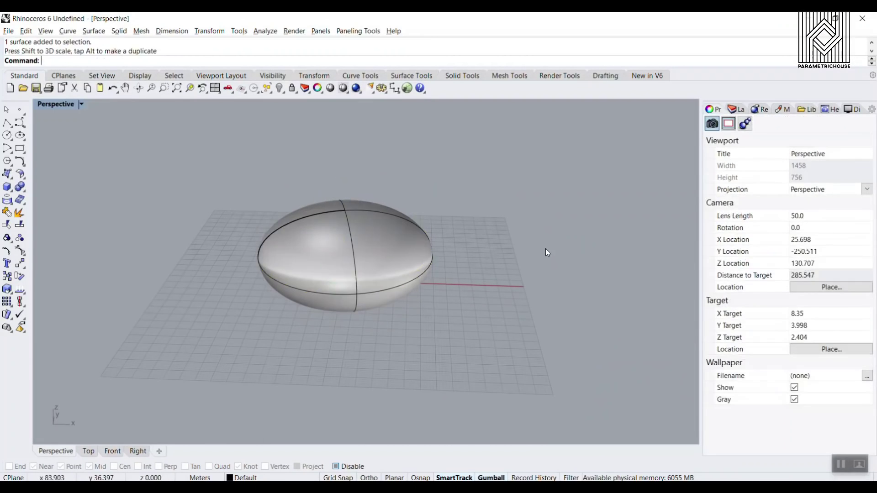
- Start the Contour command on the flattened sphere and place the contour plane base point just outside its front edge
right_drag(226, 182, 247, 254)
scroll(247, 255, down, 6)
scroll(268, 255, up, 2)
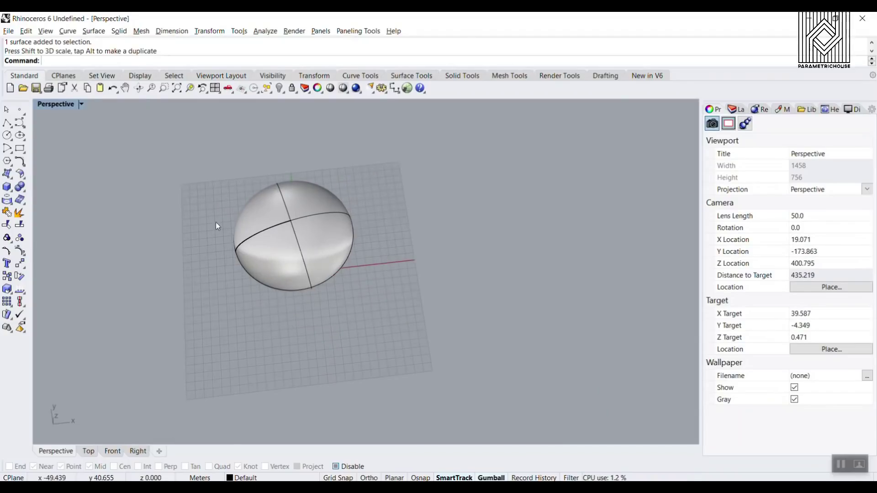
scroll(234, 221, up, 4)
text(Contour)
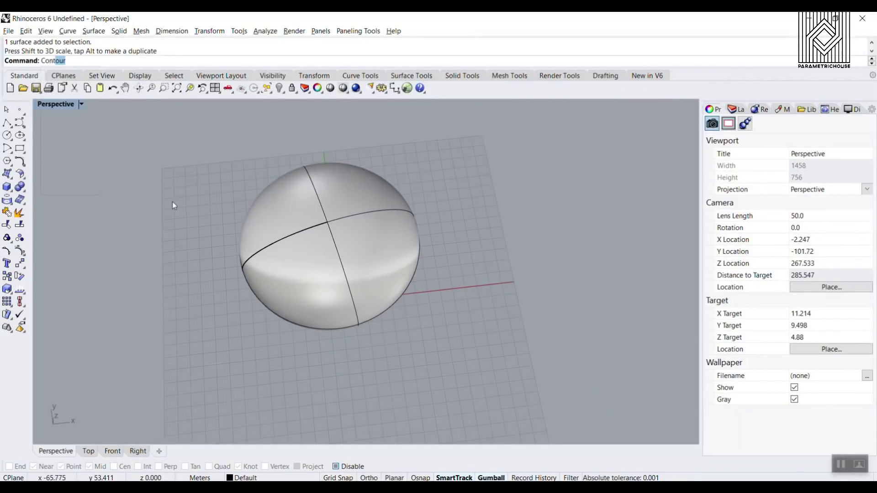
key(Return)
click(307, 238)
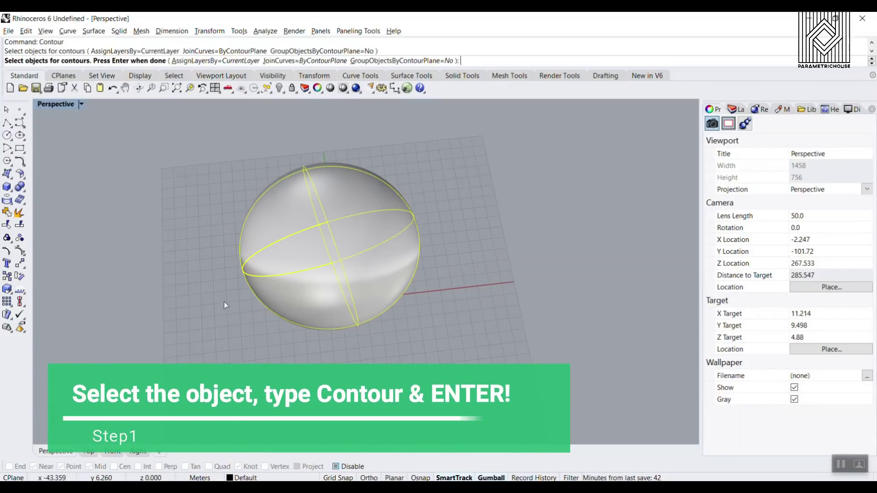
key(Return)
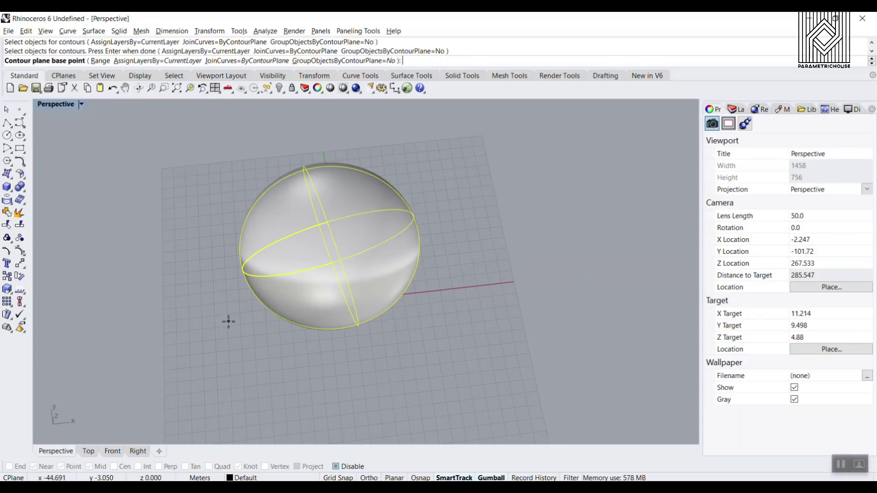
click(228, 321)
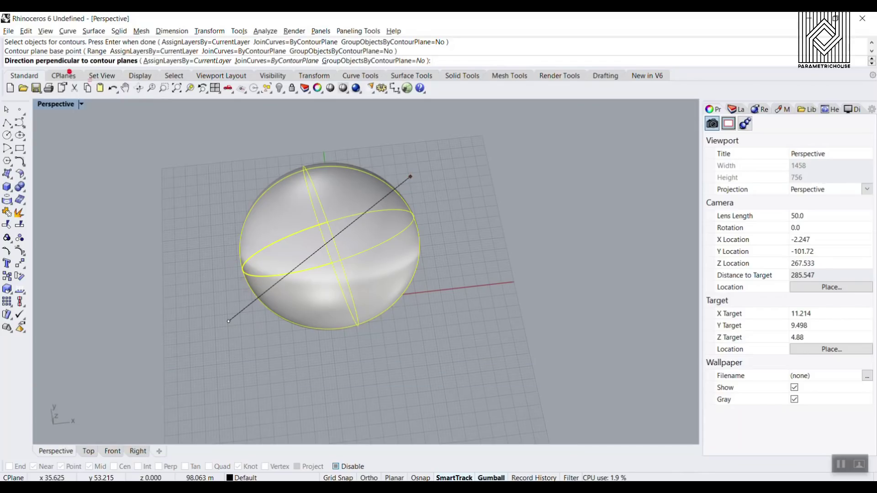
drag(221, 254, 287, 300)
drag(267, 233, 319, 275)
drag(298, 203, 363, 260)
drag(345, 185, 406, 236)
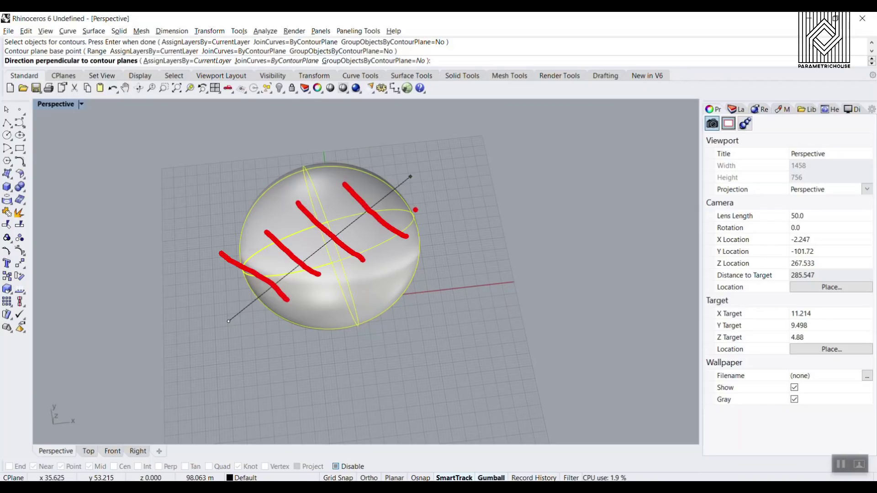
key(Escape)
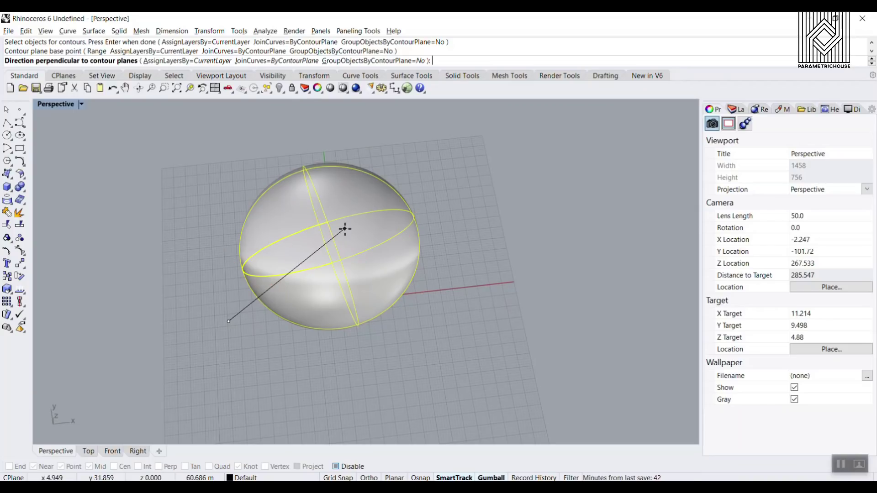
- Set the contour direction diagonally across the flattened sphere and create contours spaced 5 m apart
click(405, 171)
text(5.000>)
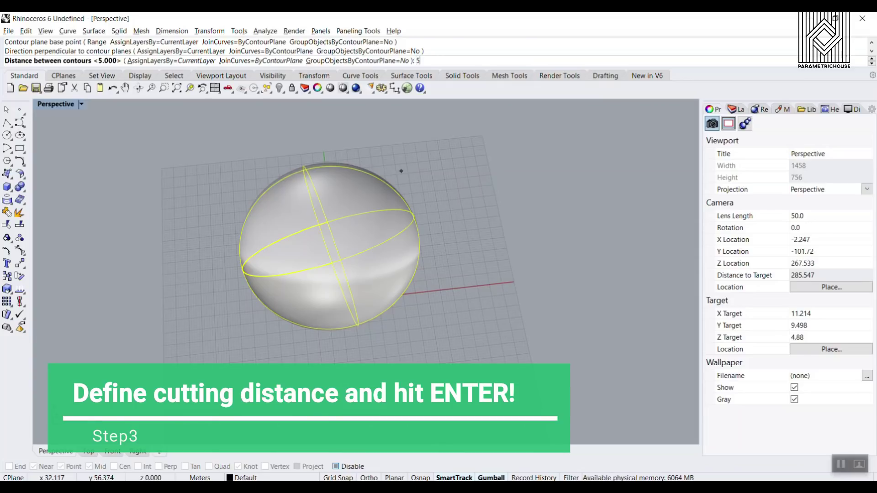
key(Return)
- Extrude the diagonal contour curves into solid ribs with a thickness of 1 m
scroll(391, 256, up, 5)
right_drag(295, 273, 313, 271)
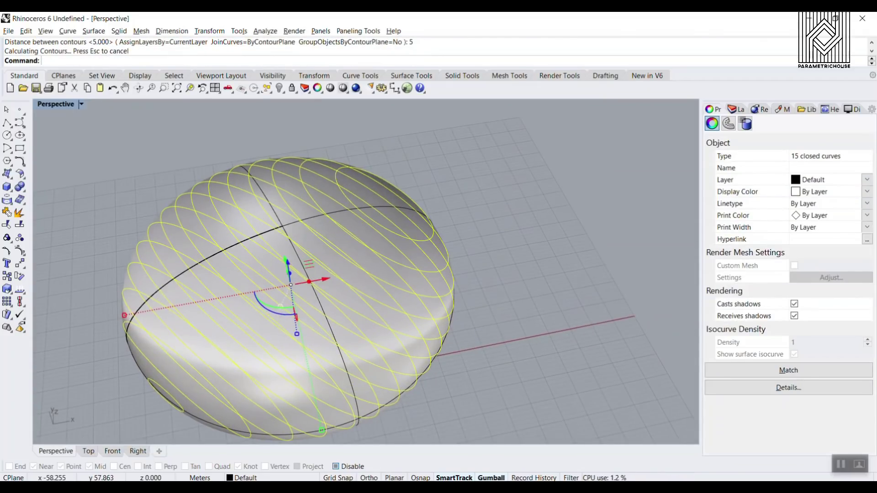
click(7, 186)
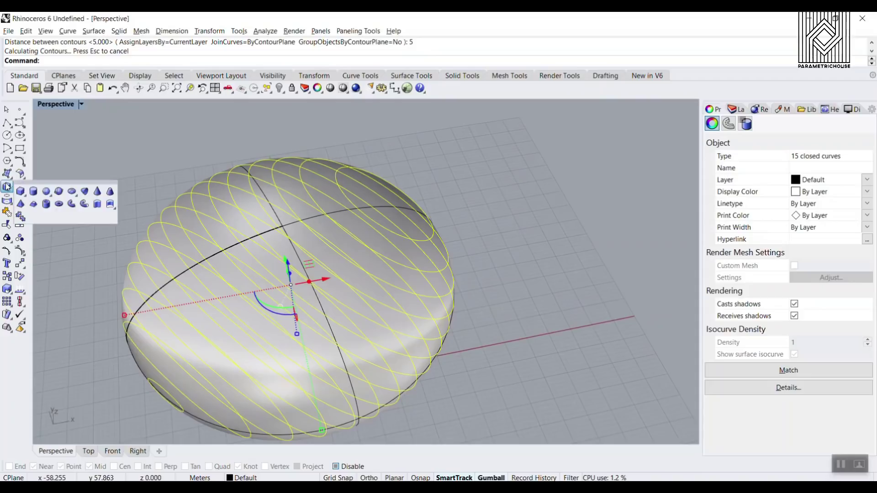
click(98, 205)
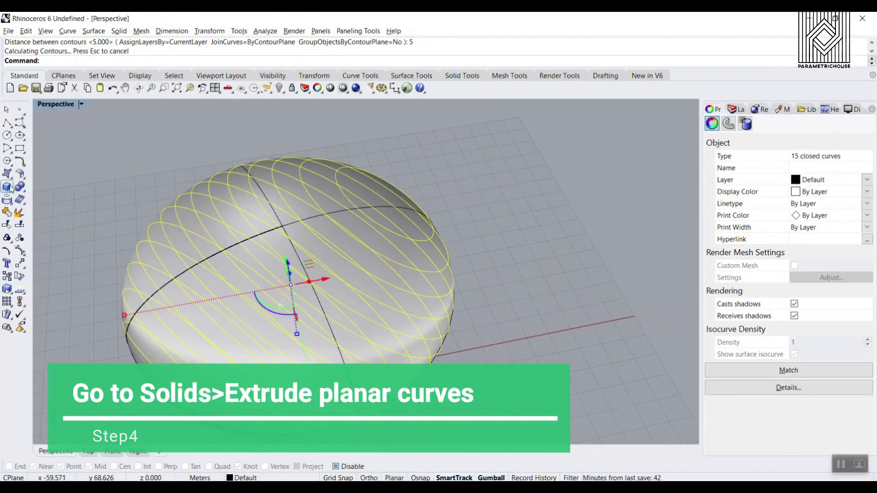
click(9, 187)
click(98, 205)
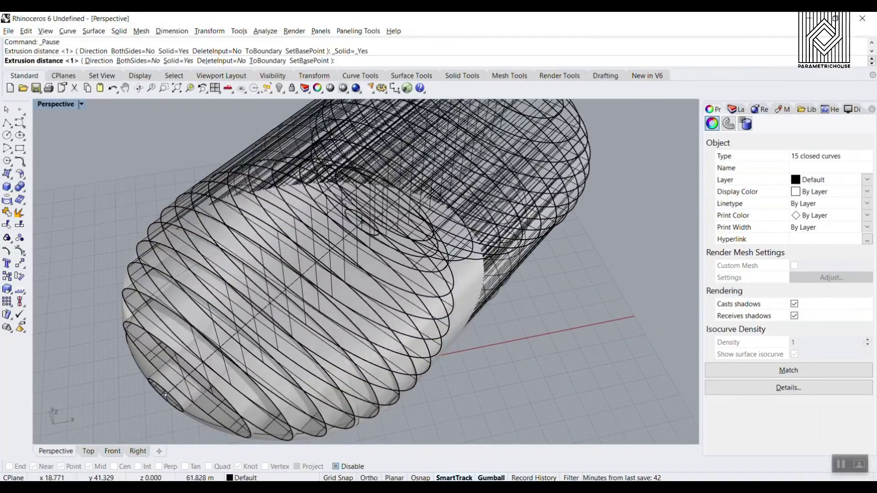
scroll(320, 228, down, 5)
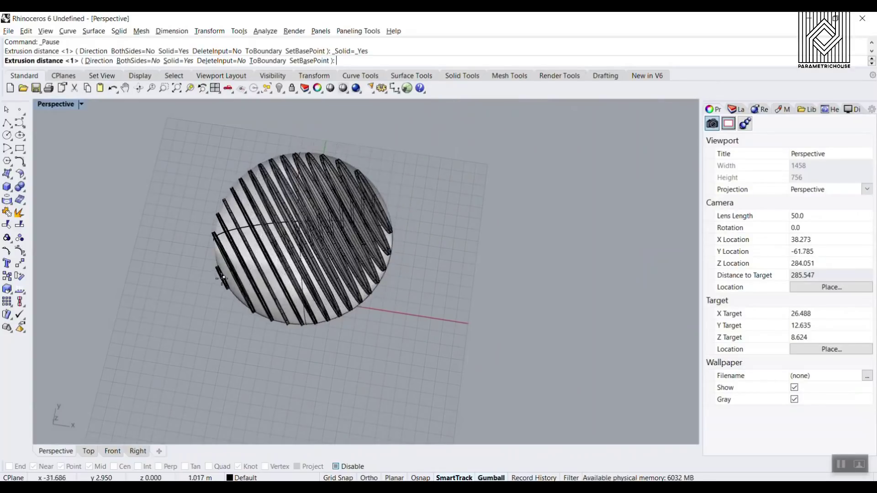
right_drag(221, 278, 251, 254)
scroll(251, 254, up, 3)
text(1)
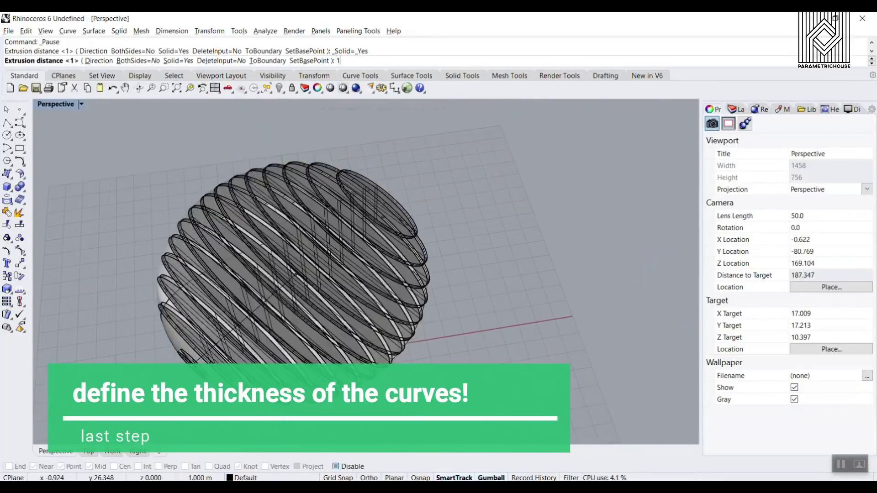
key(Return)
key(Escape)
scroll(308, 307, up, 5)
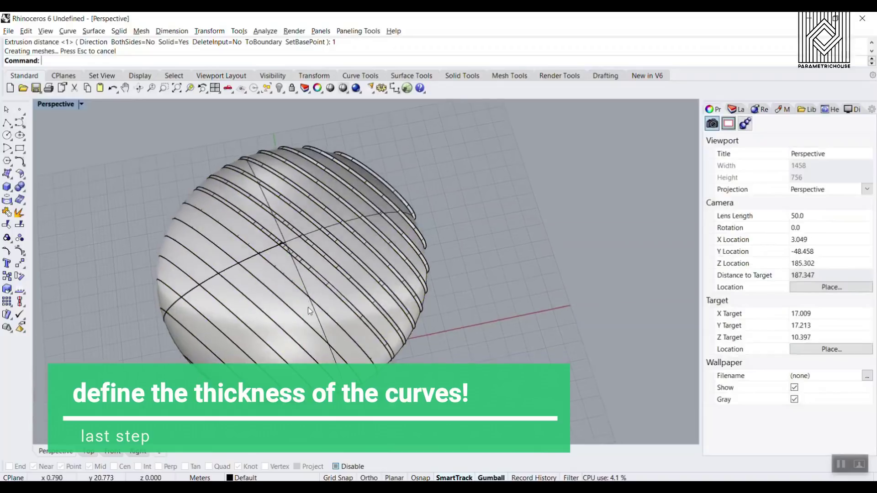
click(325, 292)
scroll(445, 300, down, 12)
right_click(463, 312)
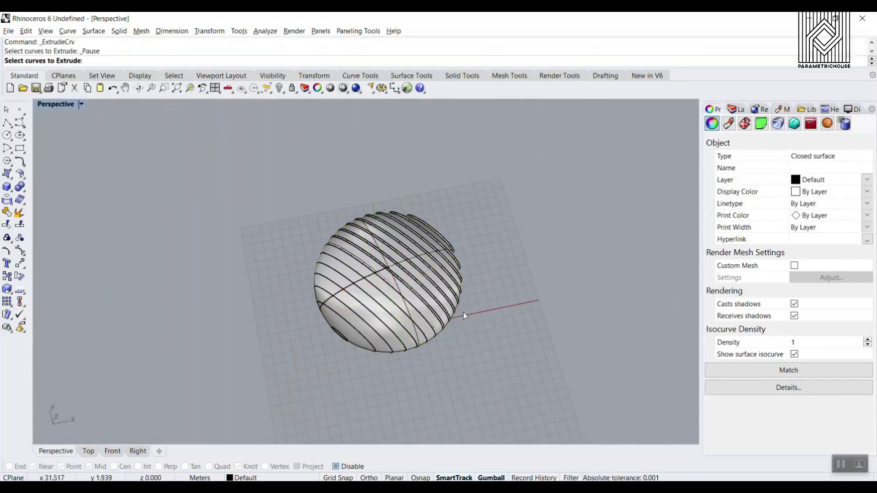
scroll(401, 319, up, 4)
click(387, 264)
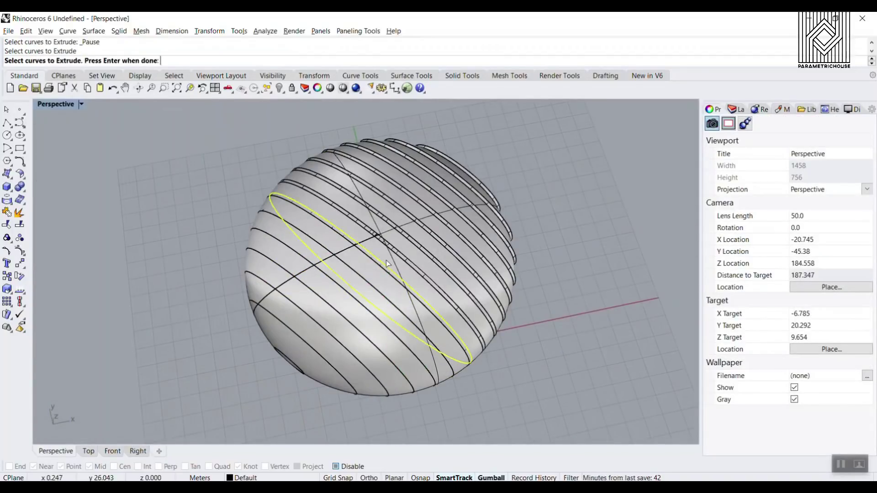
key(Escape)
- Contour the flattened sphere along the opposite diagonal, crossing the first ribs, with 5 m between contours
click(388, 261)
text(Contour)
key(Return)
click(520, 368)
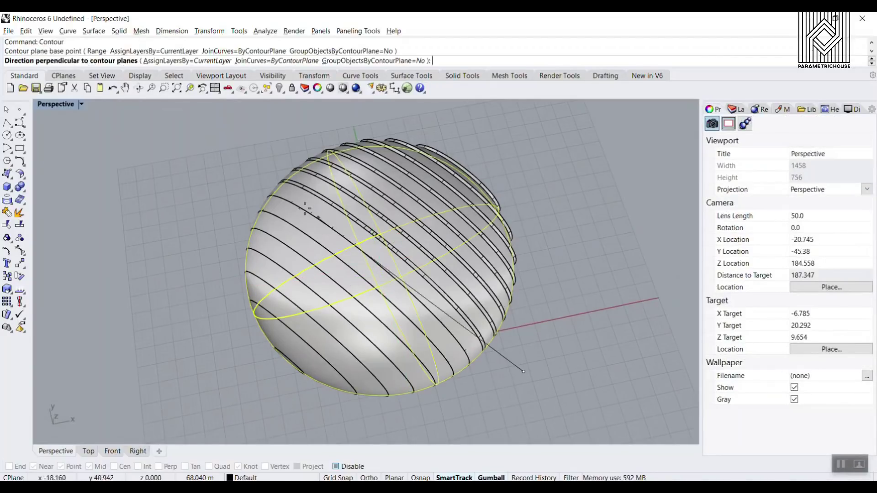
click(231, 161)
key(Return)
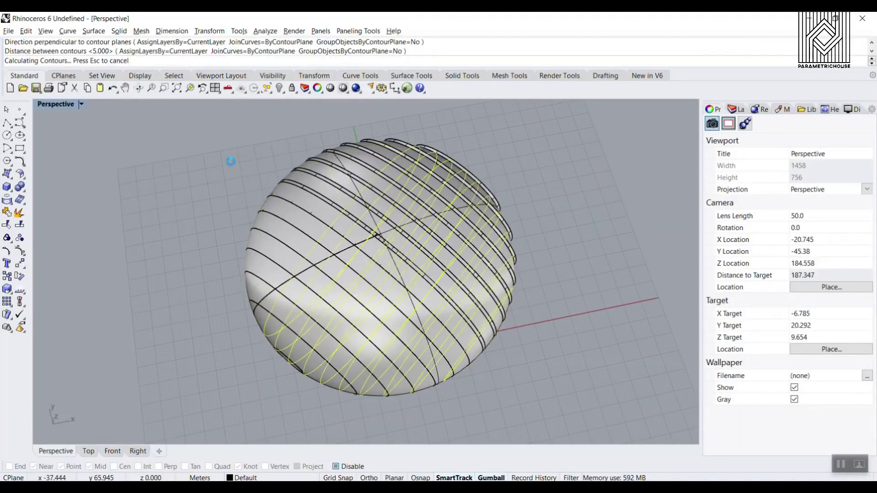
- Extrude the second, crossing set of contour curves into solids with a distance of 1 m
click(11, 187)
click(96, 205)
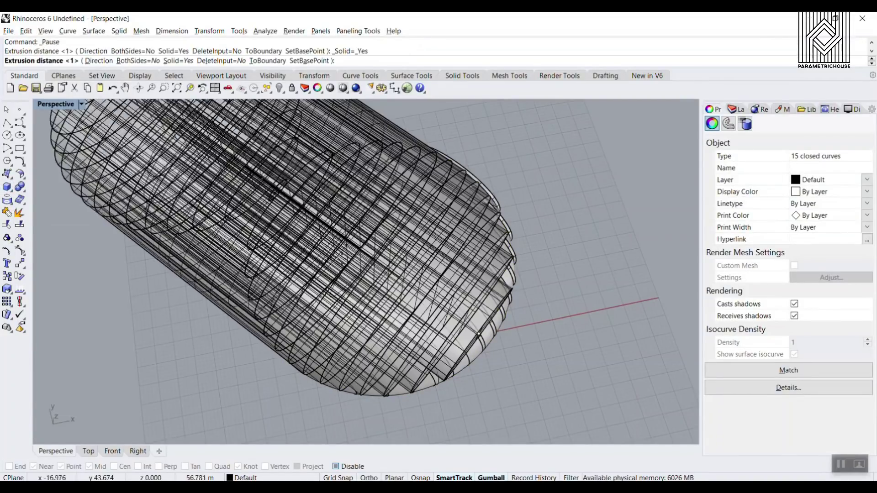
text(1)
key(Return)
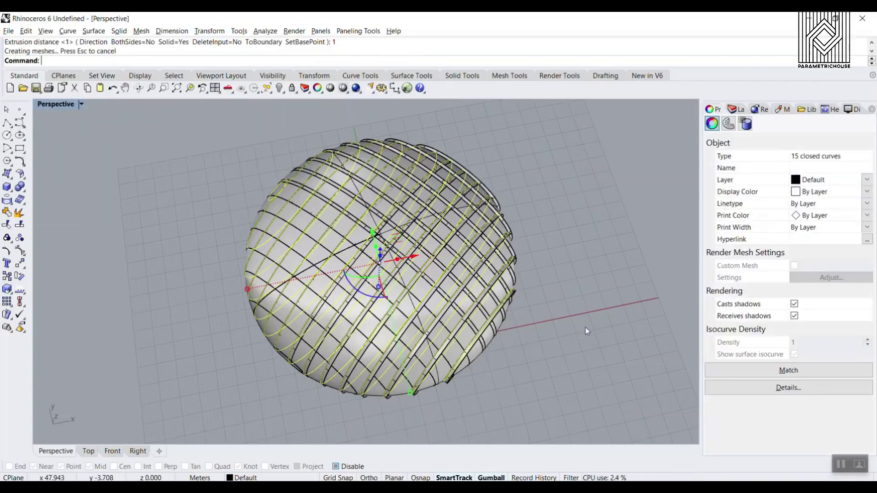
click(583, 324)
- Delete the original flattened sphere surface so that the crossing ribs remain
scroll(465, 323, up, 6)
click(442, 290)
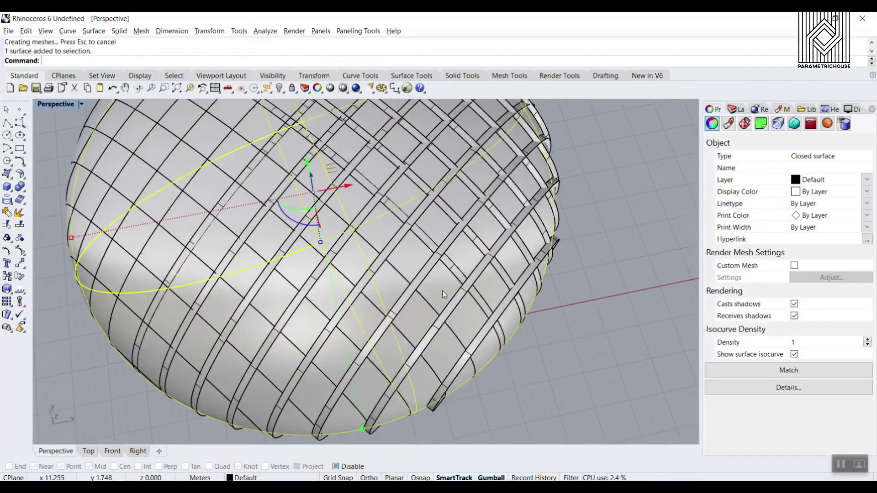
key(Delete)
- Examine the intersecting ribs of the waffle structure up close and from several angles
scroll(349, 319, down, 5)
right_drag(349, 315, 327, 278)
scroll(333, 298, up, 10)
scroll(260, 205, down, 8)
scroll(407, 302, up, 6)
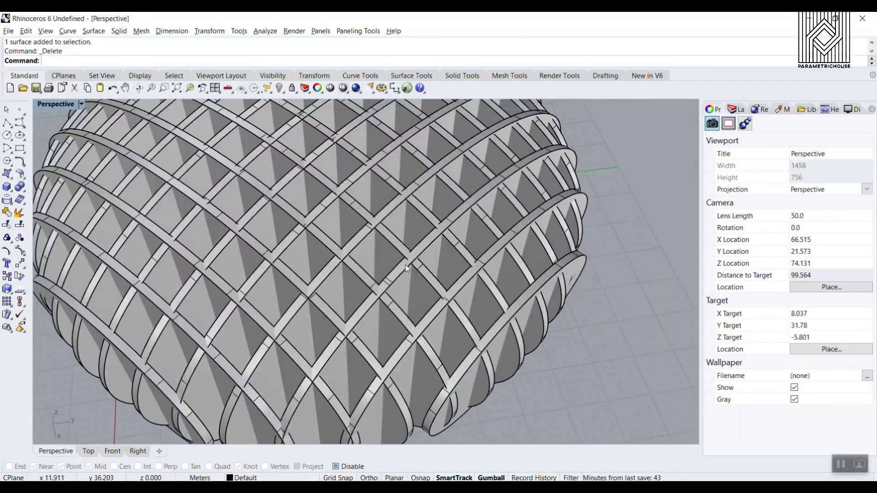
scroll(407, 268, down, 3)
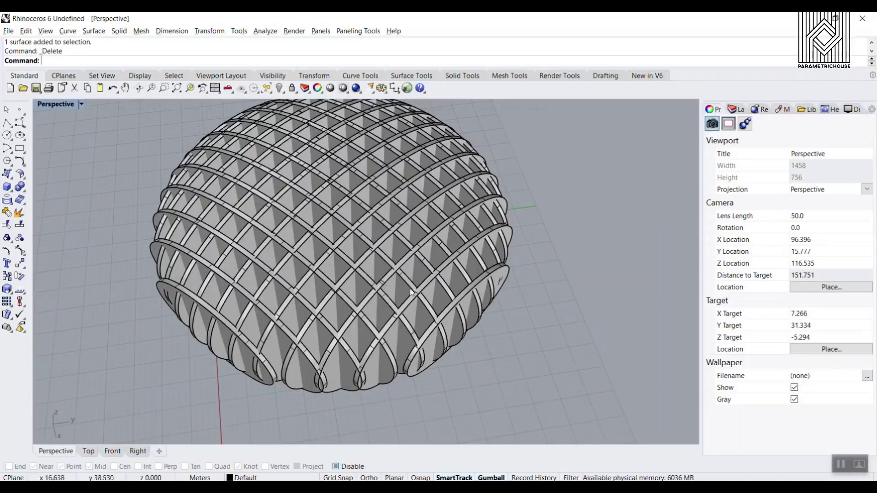
mouse_move(613, 154)
mouse_down()
mouse_move(712, 51)
mouse_move(756, 85)
mouse_up()
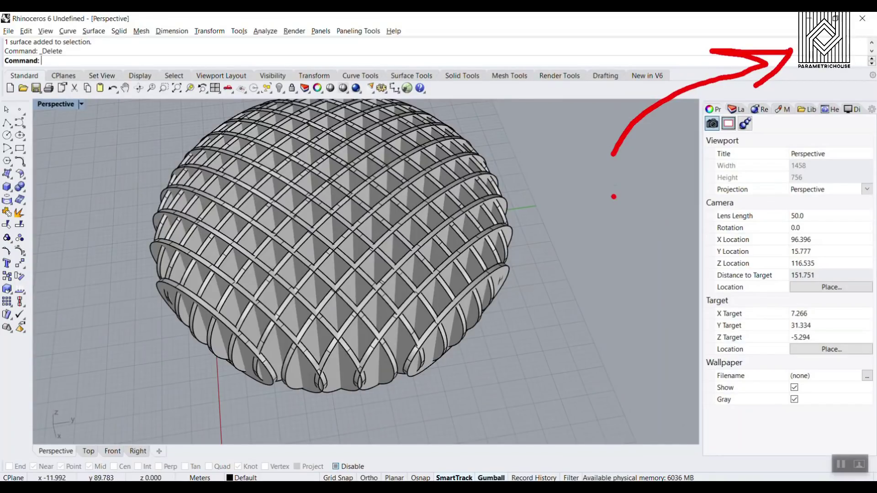
key(Escape)
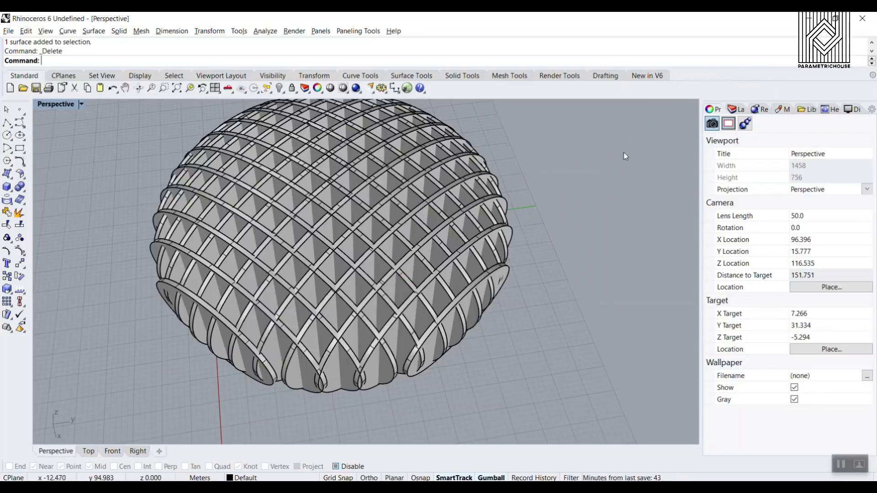
- Select two crossing ribs and move them together out of the waffle structure to the empty space beside it
scroll(420, 317, up, 5)
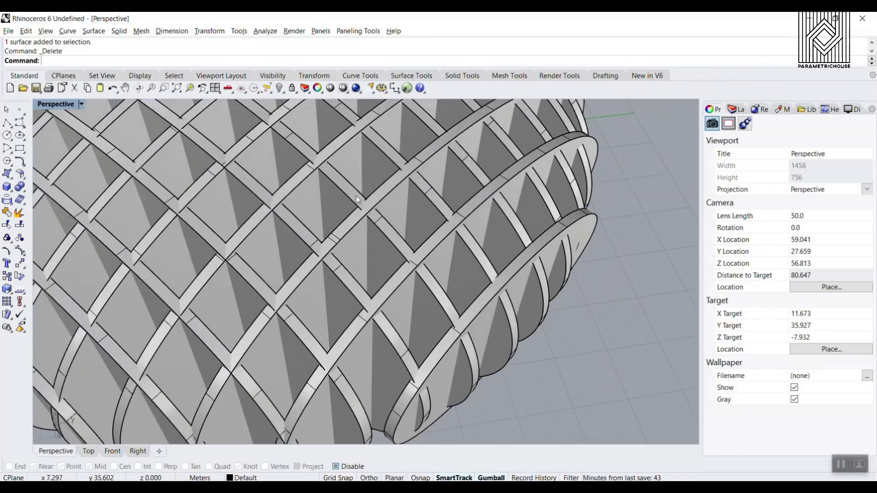
click(401, 230)
shift+click(348, 225)
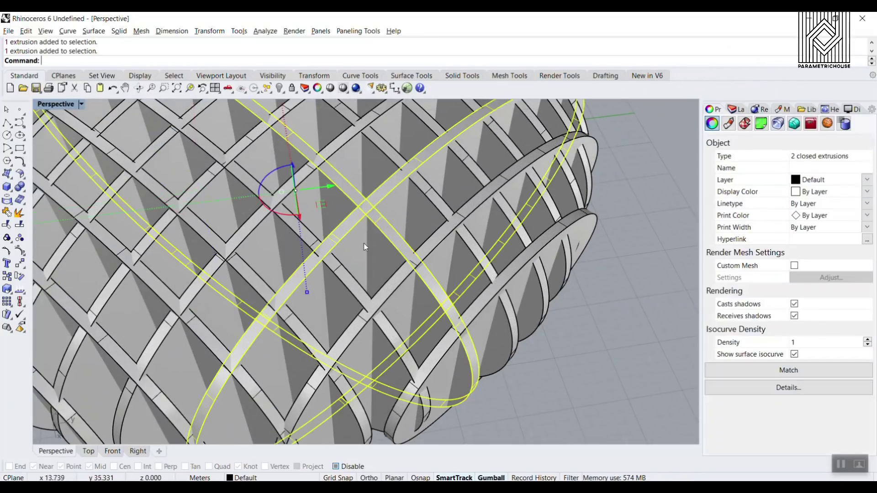
scroll(365, 246, down, 15)
drag(386, 226, 528, 174)
key(Escape)
scroll(502, 187, up, 15)
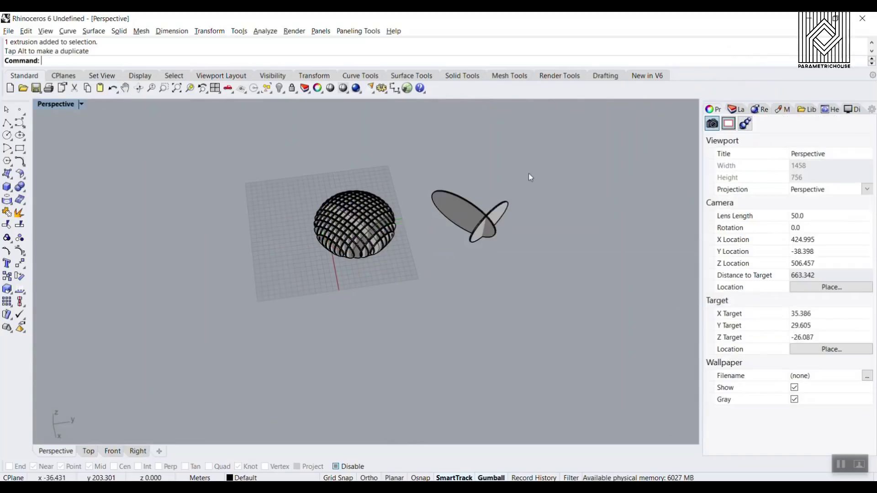
right_drag(463, 196, 434, 179)
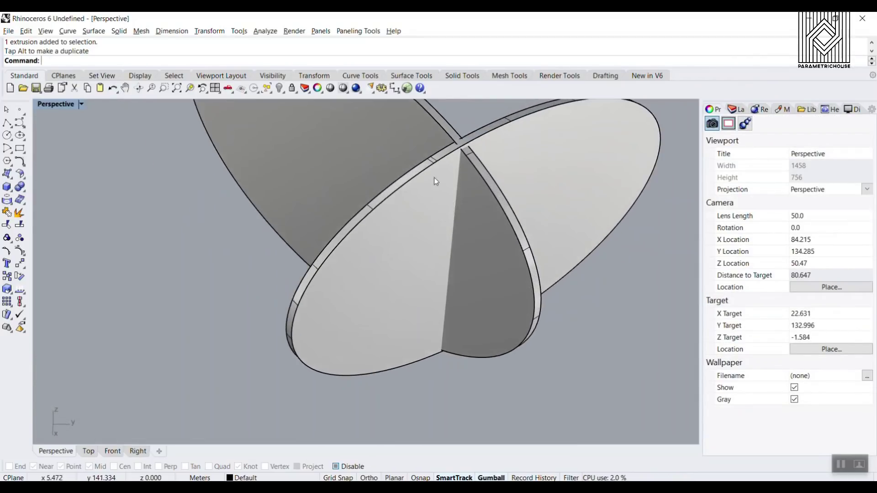
- Create the intersection curves between the two separated crossing ribs with the Intersect command
scroll(440, 171, down, 4)
drag(509, 315, 402, 140)
key(Up)
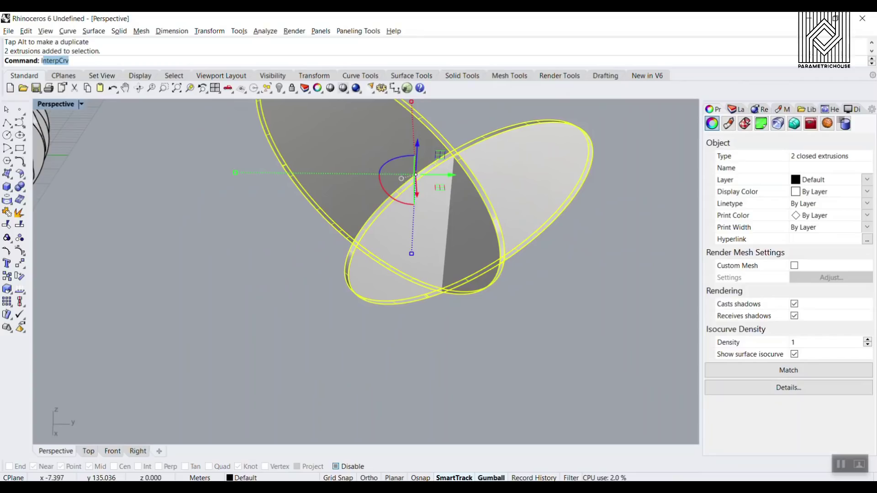
text(Intersect)
key(Return)
scroll(401, 146, up, 8)
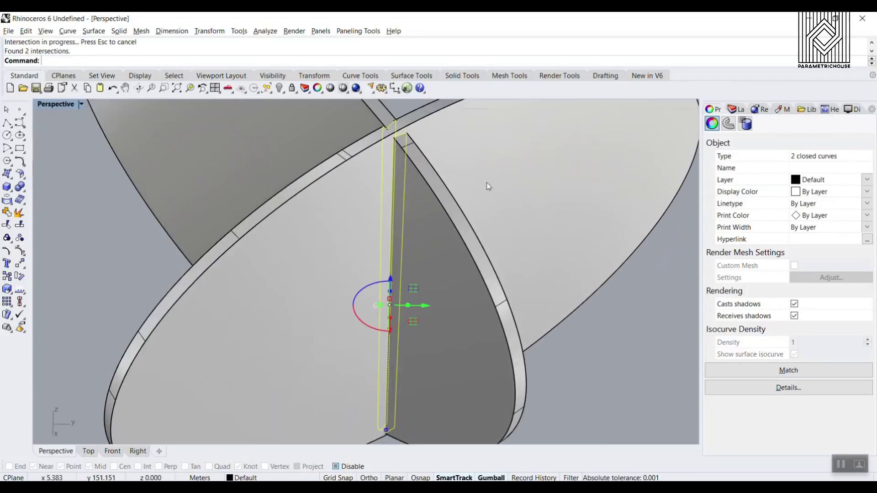
scroll(411, 168, down, 5)
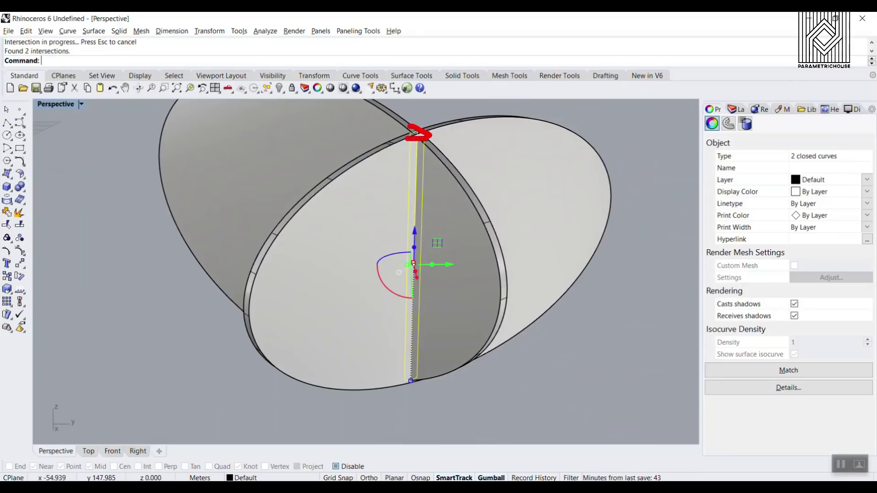
mouse_move(412, 137)
mouse_down()
mouse_move(407, 383)
mouse_move(420, 137)
mouse_up()
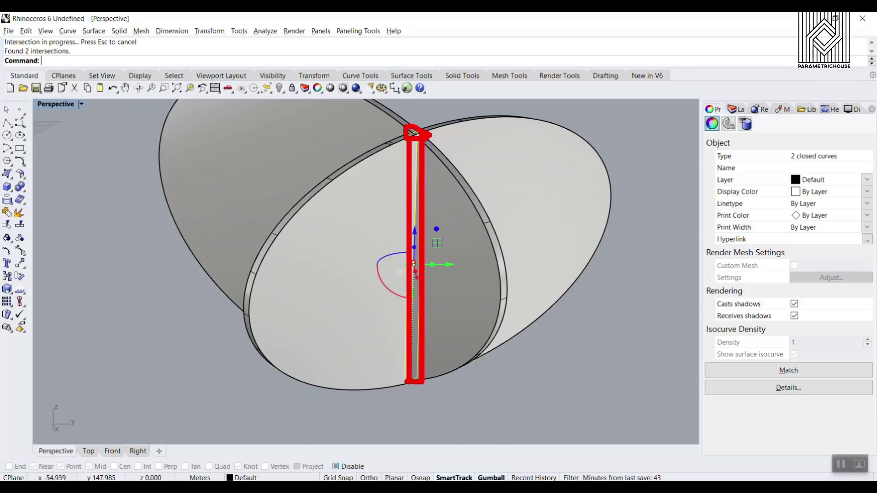
mouse_move(434, 247)
mouse_down()
mouse_move(432, 199)
mouse_move(452, 201)
mouse_up()
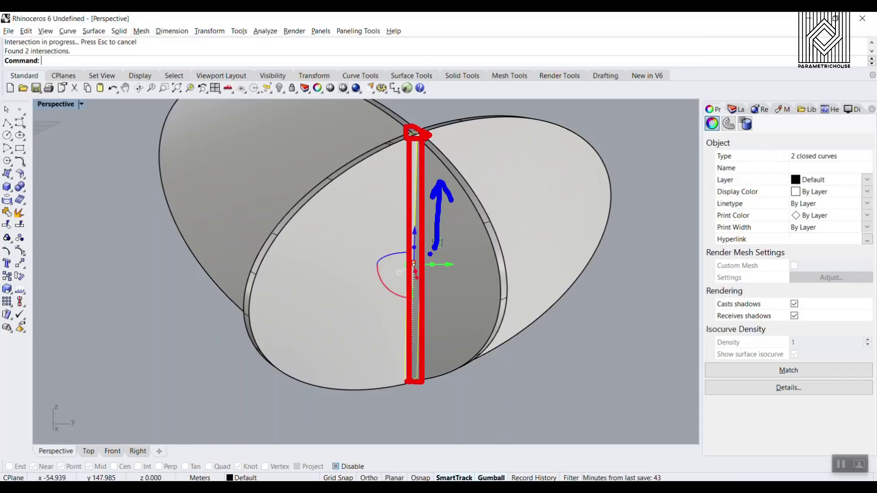
key(ctrl+z)
key(ctrl+z)
drag(378, 253, 446, 252)
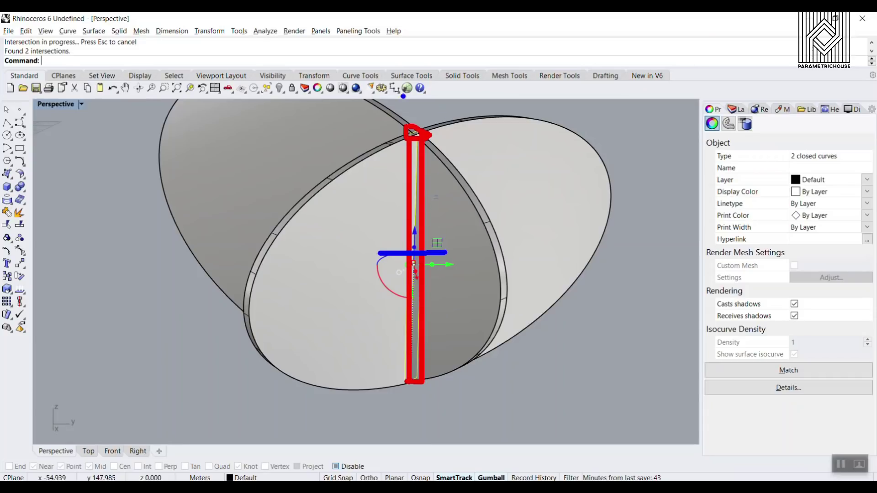
mouse_move(403, 17)
mouse_down()
mouse_move(397, 223)
mouse_move(436, 251)
mouse_move(432, 31)
mouse_up()
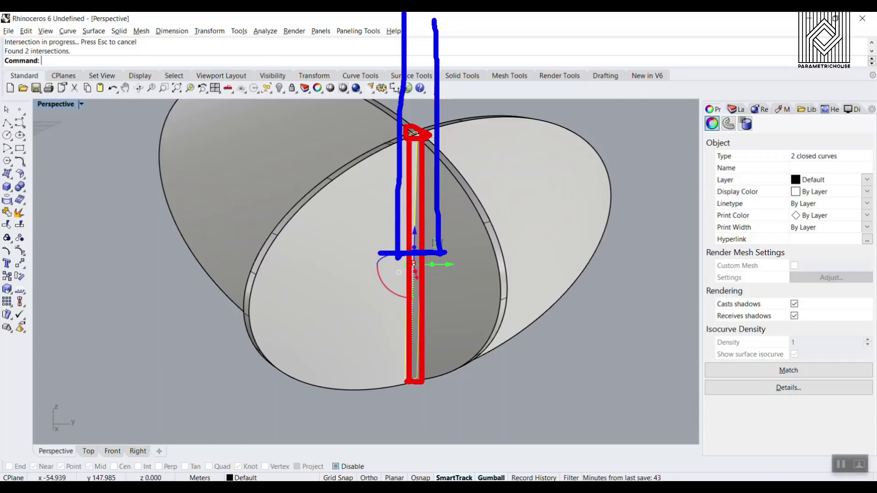
mouse_move(427, 106)
mouse_down()
mouse_move(505, 132)
mouse_move(519, 122)
mouse_up()
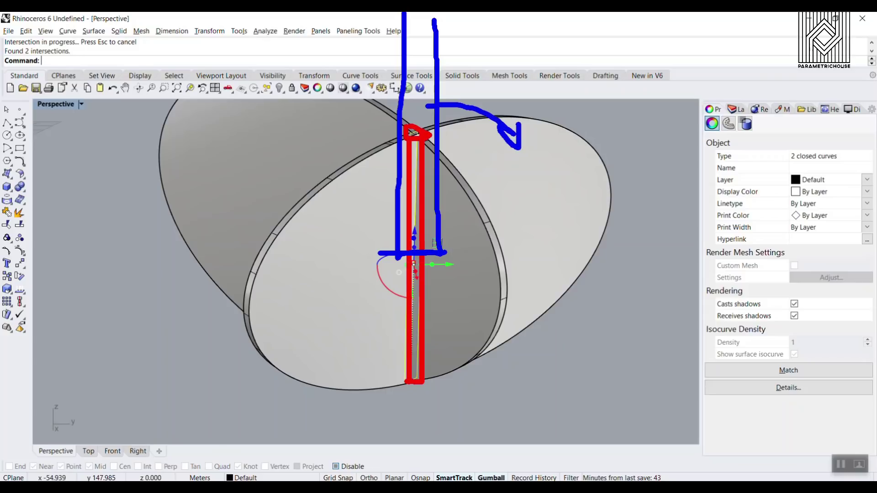
drag(436, 261, 445, 358)
drag(431, 321, 460, 330)
mouse_move(398, 262)
mouse_down()
mouse_move(434, 262)
mouse_move(444, 454)
mouse_up()
drag(400, 263, 403, 465)
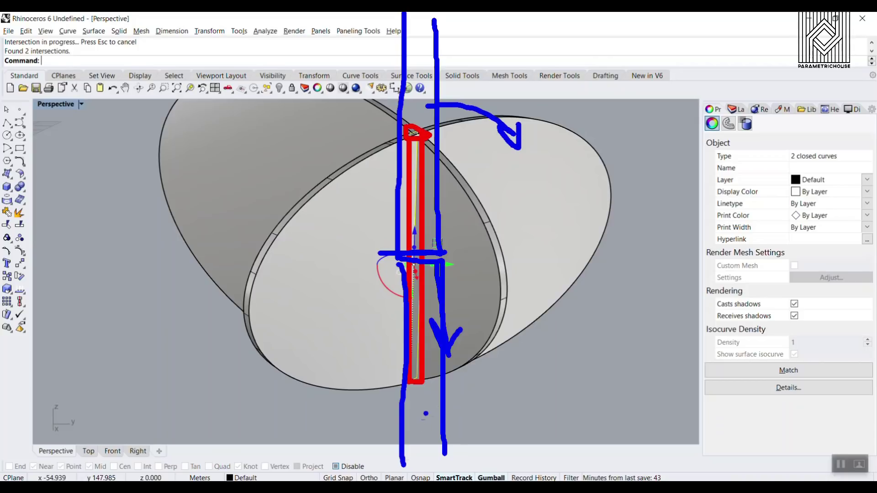
mouse_move(400, 415)
mouse_down()
mouse_move(327, 292)
mouse_move(341, 313)
mouse_up()
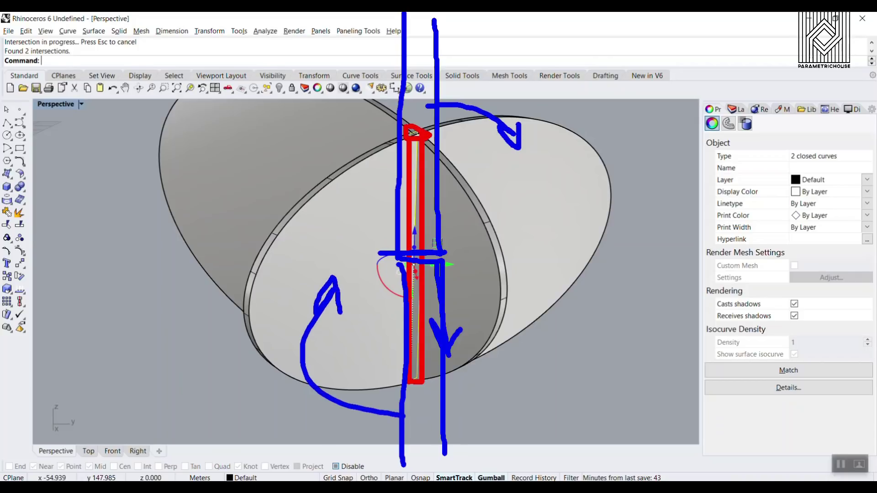
key(Escape)
key(Escape)
- Draw a tall, narrow solid box with its base enclosing the crossing of the two ribs in the Top view
scroll(411, 130, down, 3)
mouse_move(431, 182)
right_down()
mouse_move(429, 198)
mouse_move(411, 190)
right_up()
scroll(420, 202, down, 2)
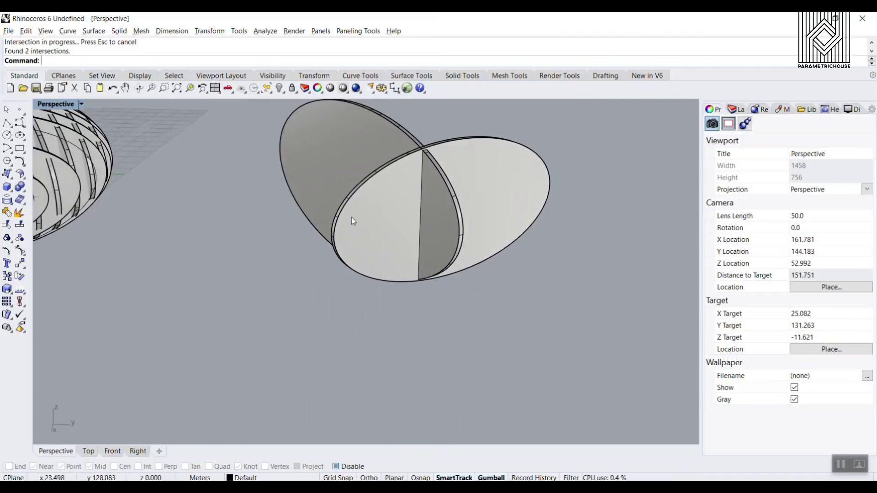
click(89, 451)
scroll(364, 240, down, 15)
right_drag(361, 234, 366, 253)
scroll(359, 173, up, 10)
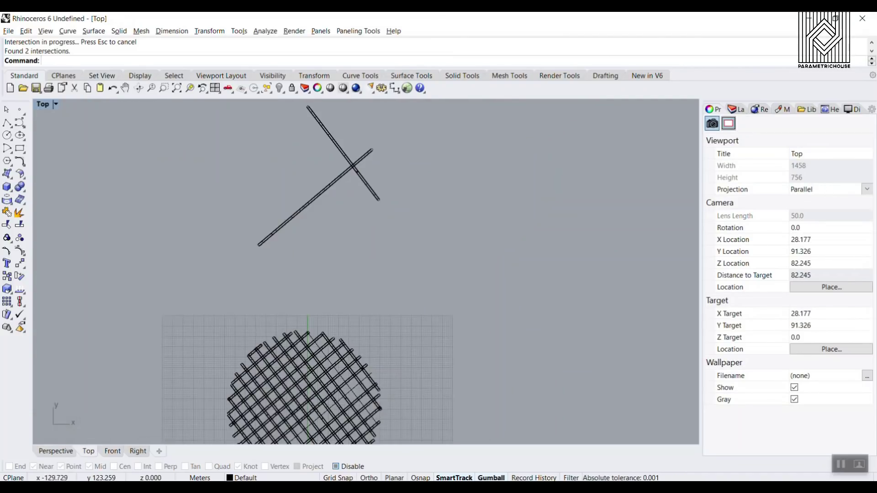
click(9, 189)
scroll(347, 165, up, 6)
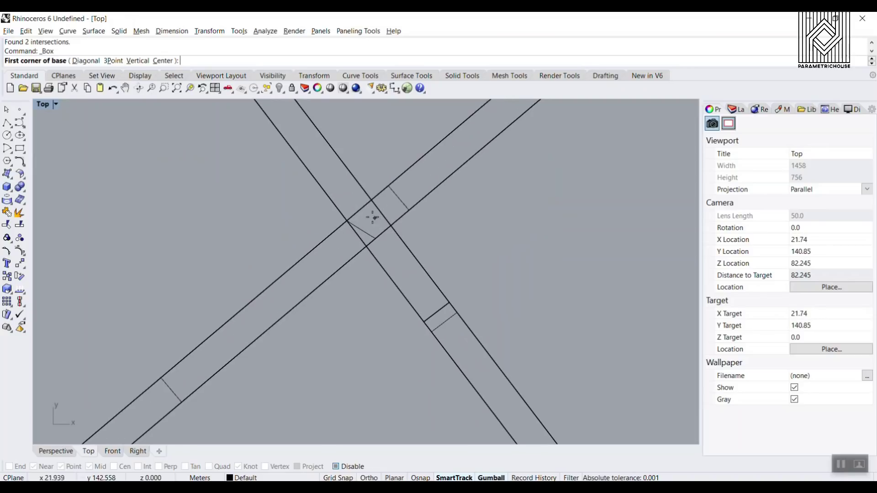
click(338, 188)
click(396, 254)
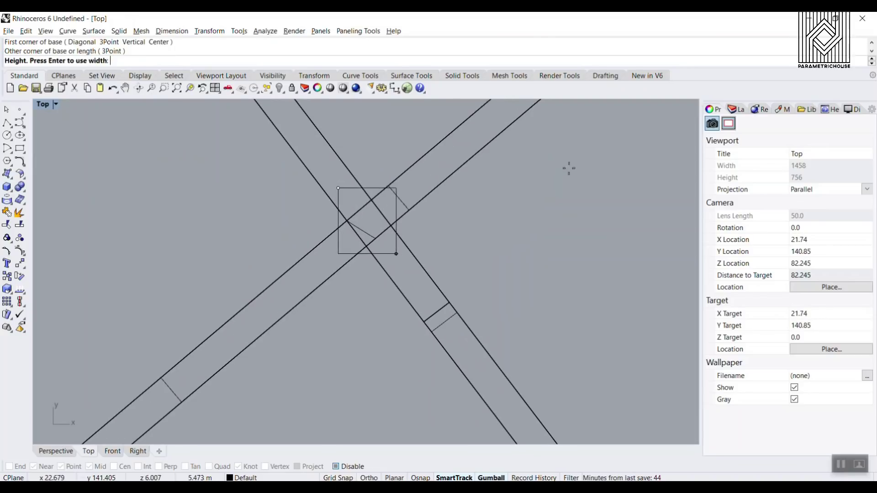
click(64, 452)
scroll(290, 206, up, 2)
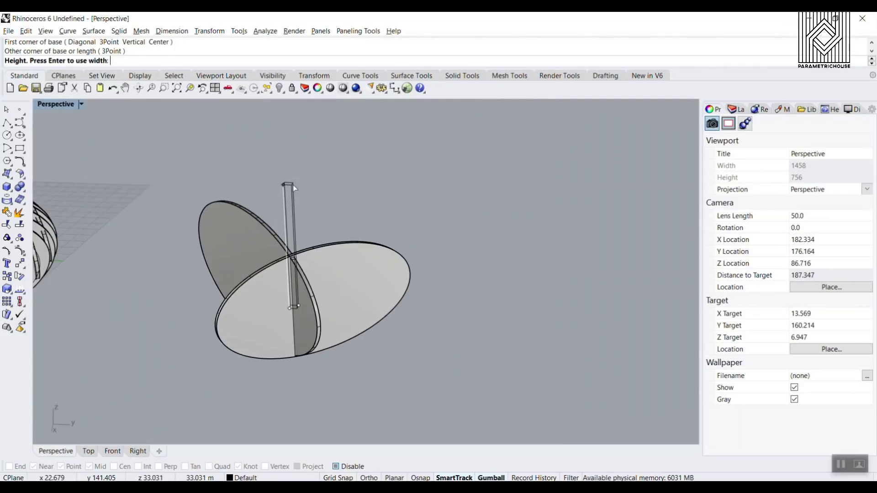
click(287, 219)
- Move the box down along the crossing so that it passes through the full height of both ribs
scroll(285, 215, up, 2)
click(288, 210)
scroll(289, 222, down, 1)
drag(293, 232, 297, 307)
click(316, 202)
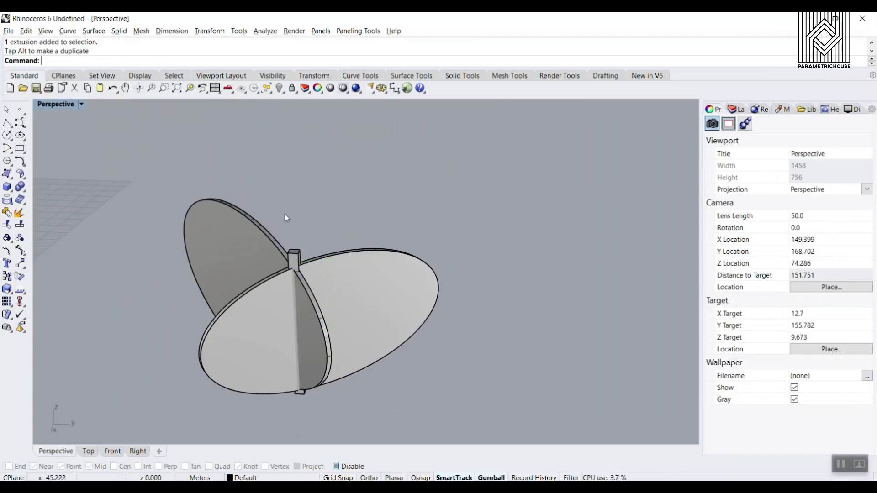
- Raise the box vertically until its lower end sits at mid-height of the rib crossing
scroll(285, 212, down, 4)
right_drag(289, 247, 294, 224)
scroll(295, 227, up, 2)
click(293, 242)
scroll(287, 233, down, 2)
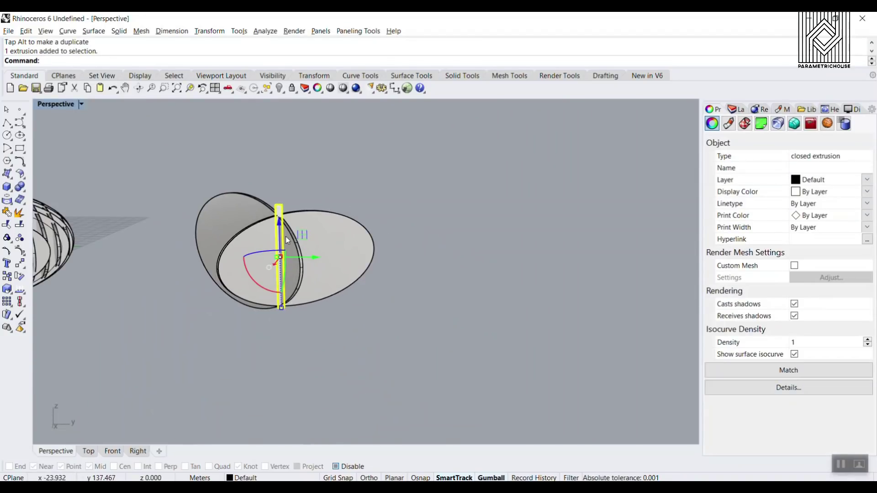
drag(282, 238, 284, 176)
key(Escape)
- Subtract the box from the front-facing wide rib with a Boolean difference
scroll(261, 276, up, 1)
click(261, 276)
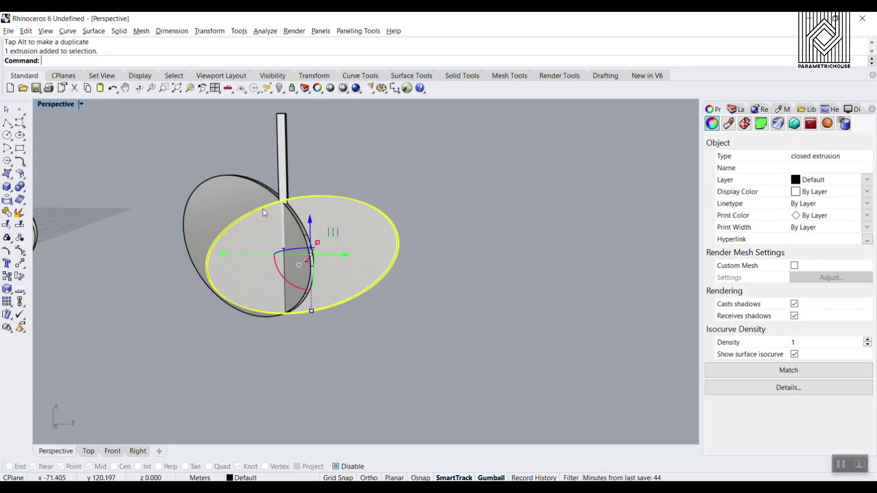
click(21, 190)
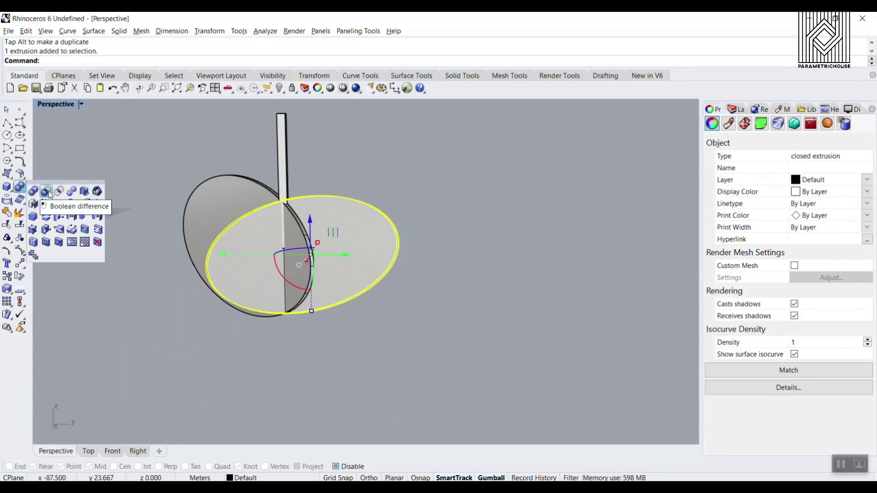
click(45, 191)
click(283, 169)
key(Return)
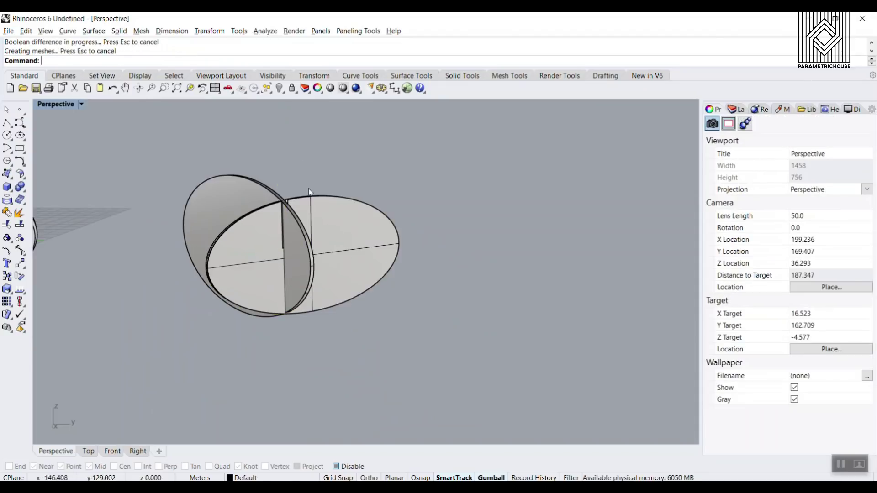
- Drag the slotted rib away from the other rib to inspect its cut
scroll(331, 206, up, 5)
scroll(331, 202, down, 6)
drag(347, 214, 397, 289)
click(408, 215)
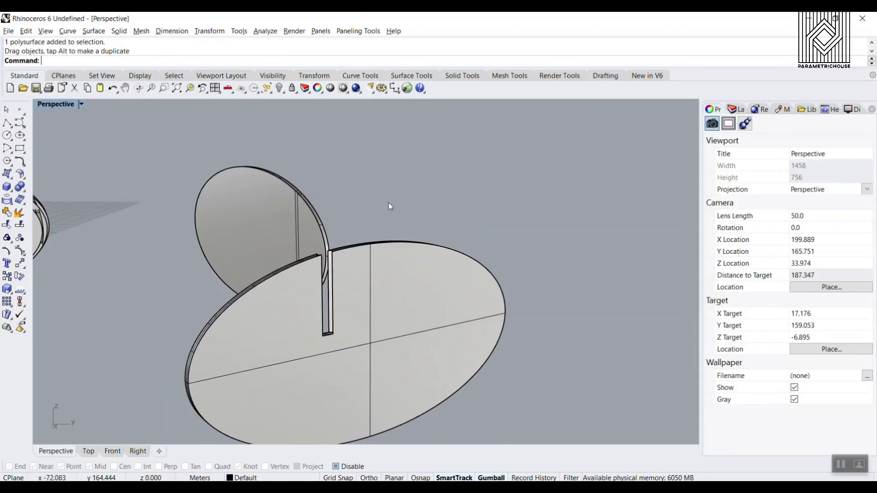
- Undo the rib's move and the Boolean difference
key(ctrl+z)
key(ctrl+z)
key(ctrl+z)
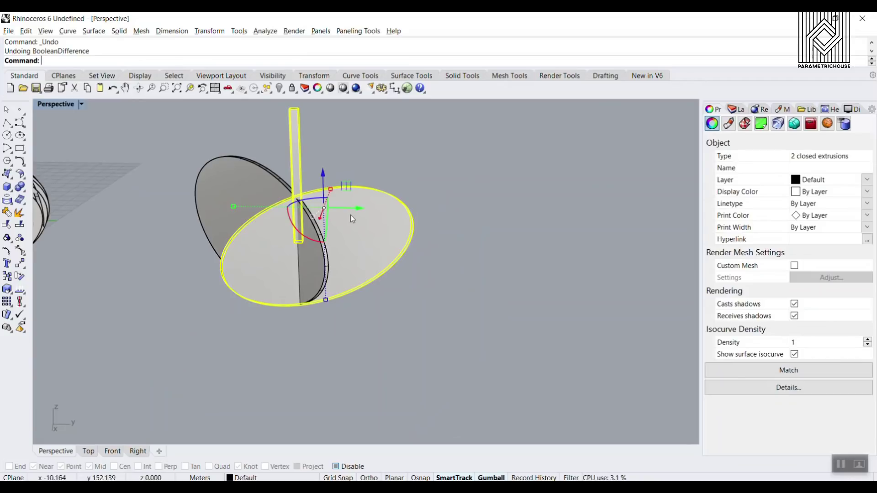
- Subtract the box from the wide rib with Boolean difference, setting DeleteInput to No to keep the box
scroll(322, 225, up, 2)
right_click(329, 152)
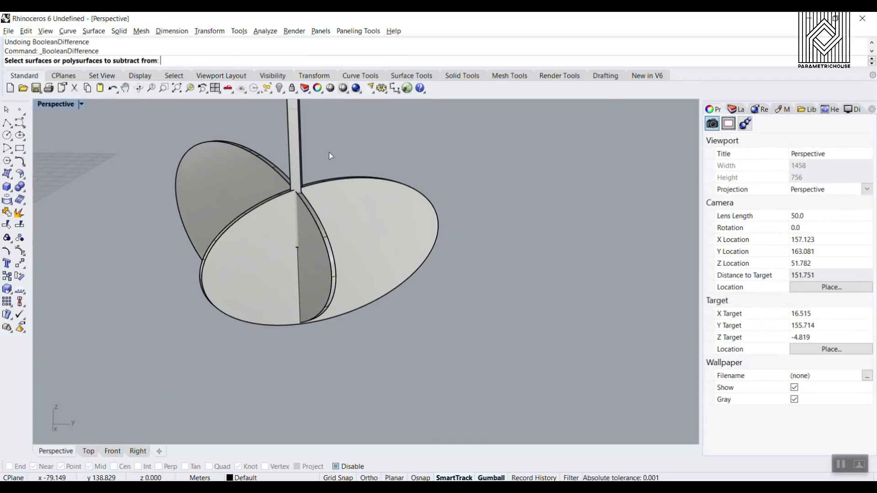
click(352, 214)
right_click(307, 156)
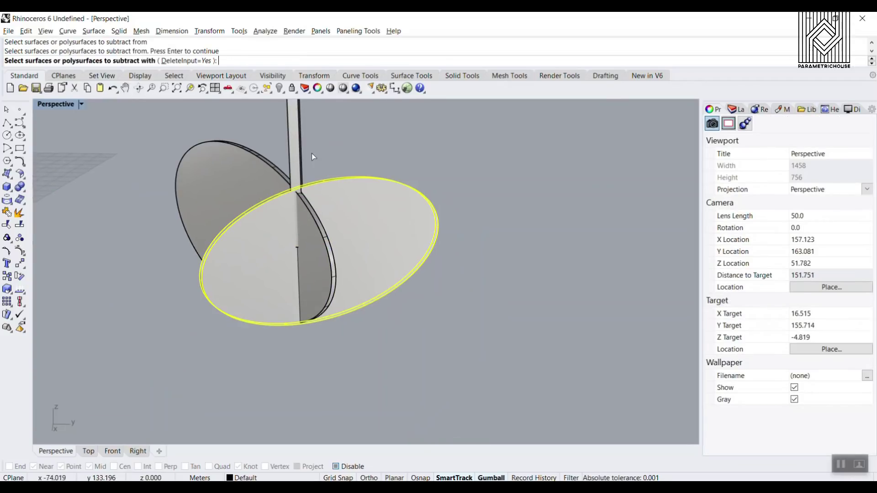
click(186, 61)
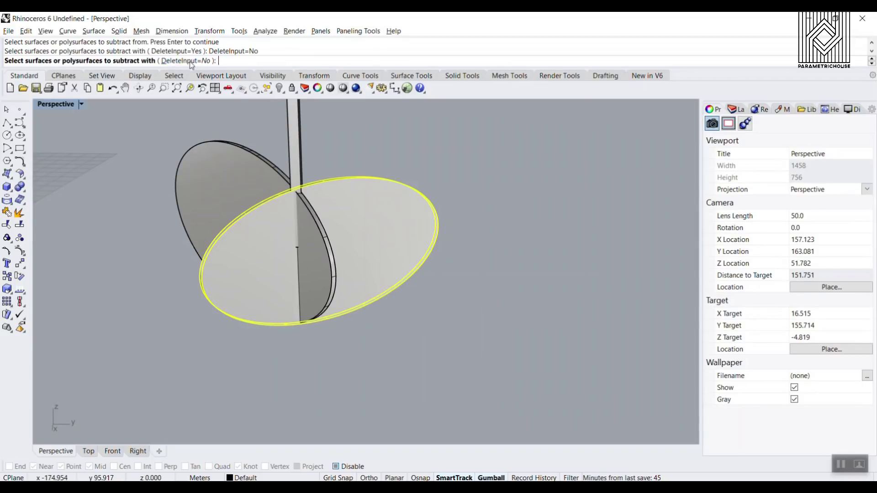
click(295, 133)
right_click(347, 174)
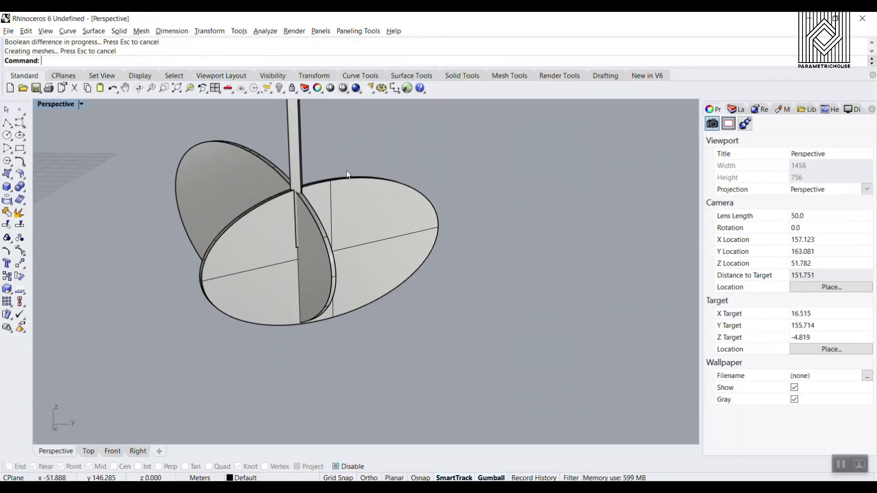
- Lower the box into the bottom half of the crossing and subtract it from the other rib, keeping the box
drag(294, 138, 298, 299)
click(427, 359)
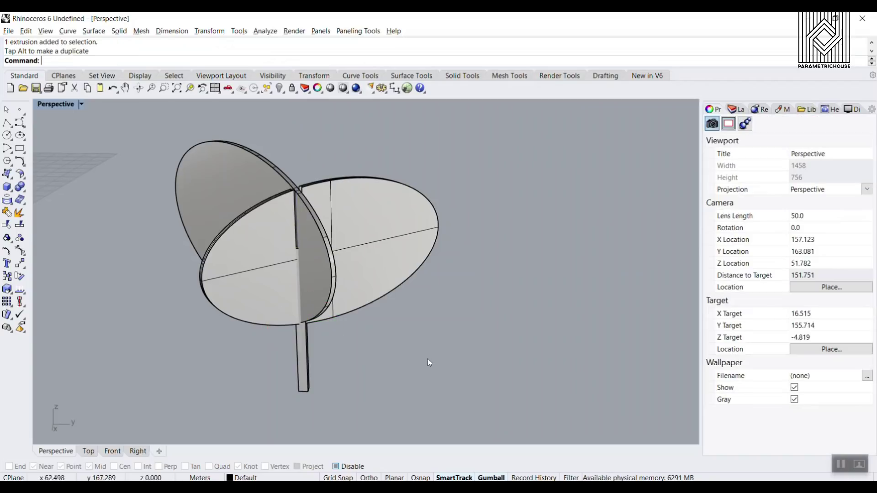
click(20, 187)
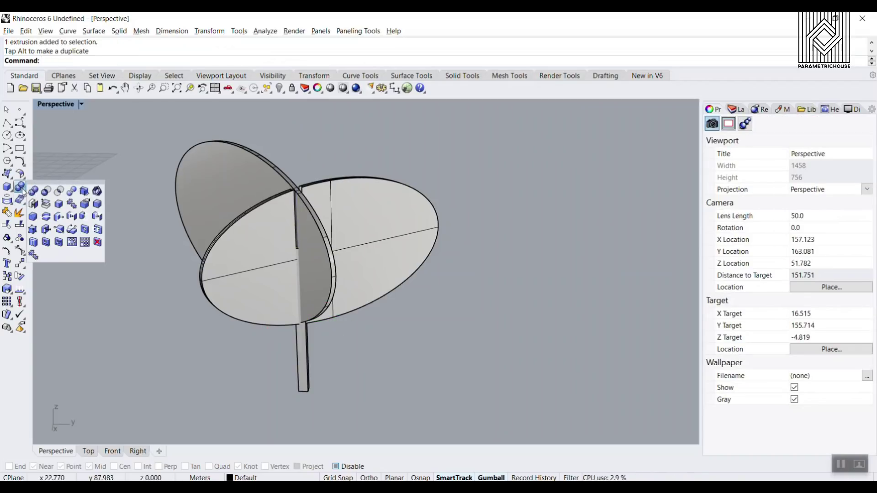
click(46, 191)
click(223, 218)
key(Return)
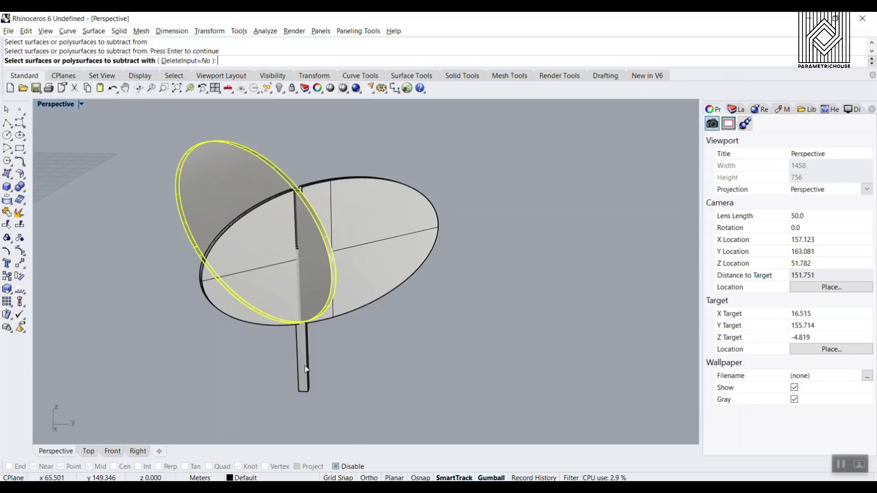
click(304, 365)
- Delete the cutting box and lift the second slotted rib out of the first to expose both interlocking slots
click(307, 305)
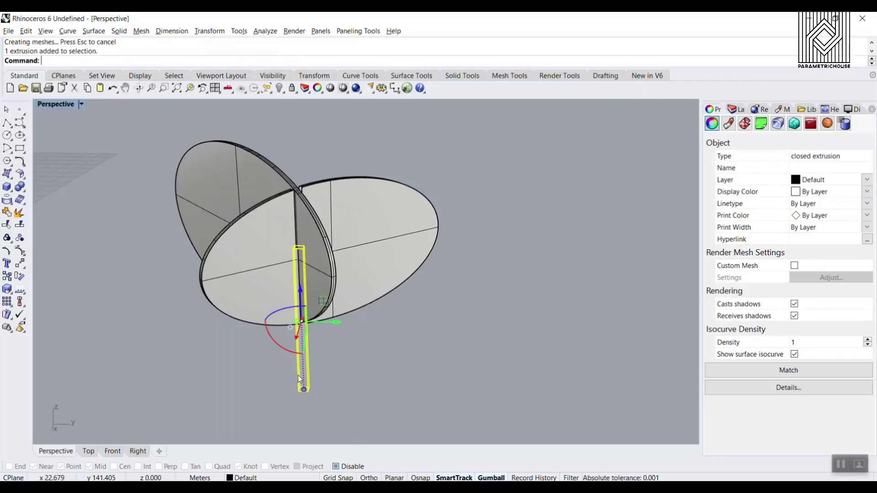
key(Delete)
click(337, 274)
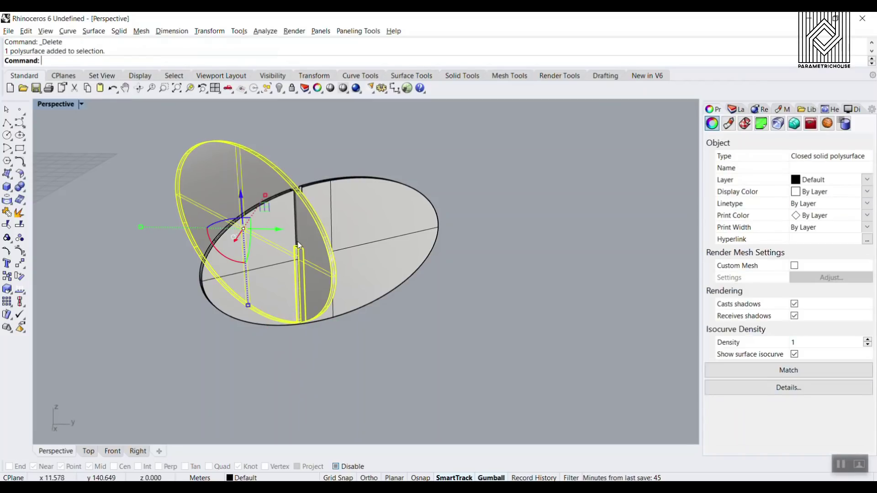
drag(239, 201, 256, 122)
click(445, 300)
right_drag(265, 272, 300, 275)
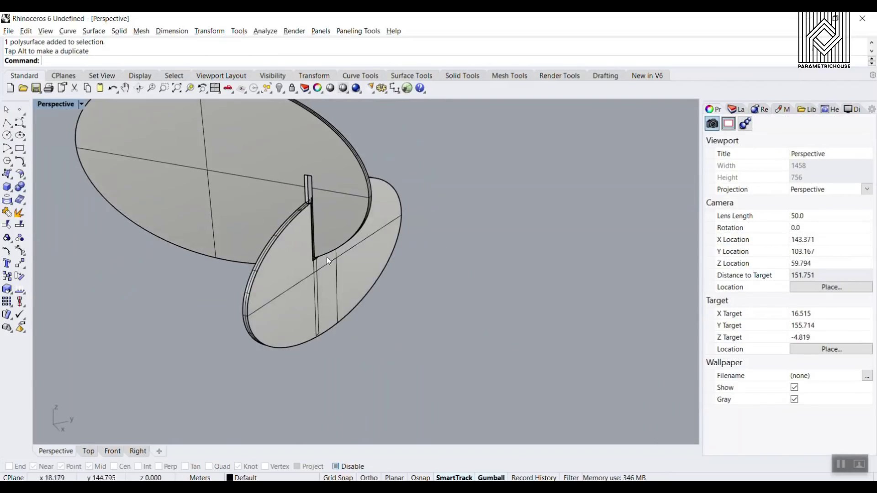
scroll(369, 234, up, 4)
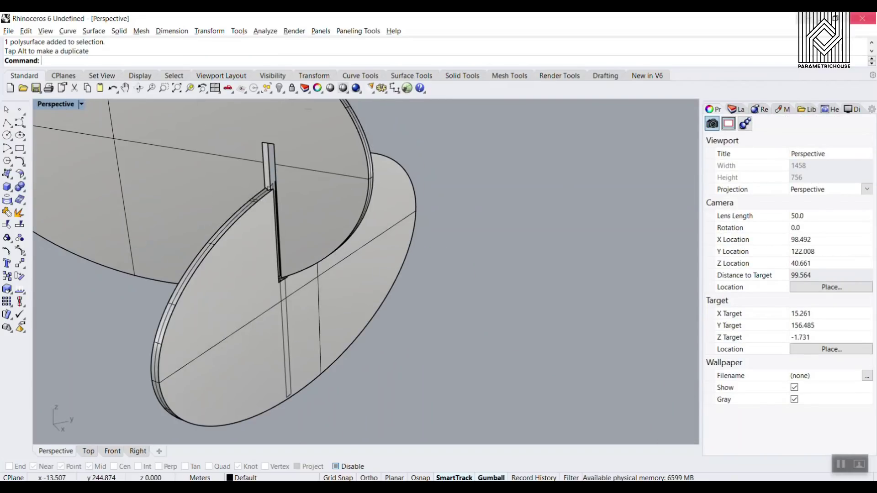